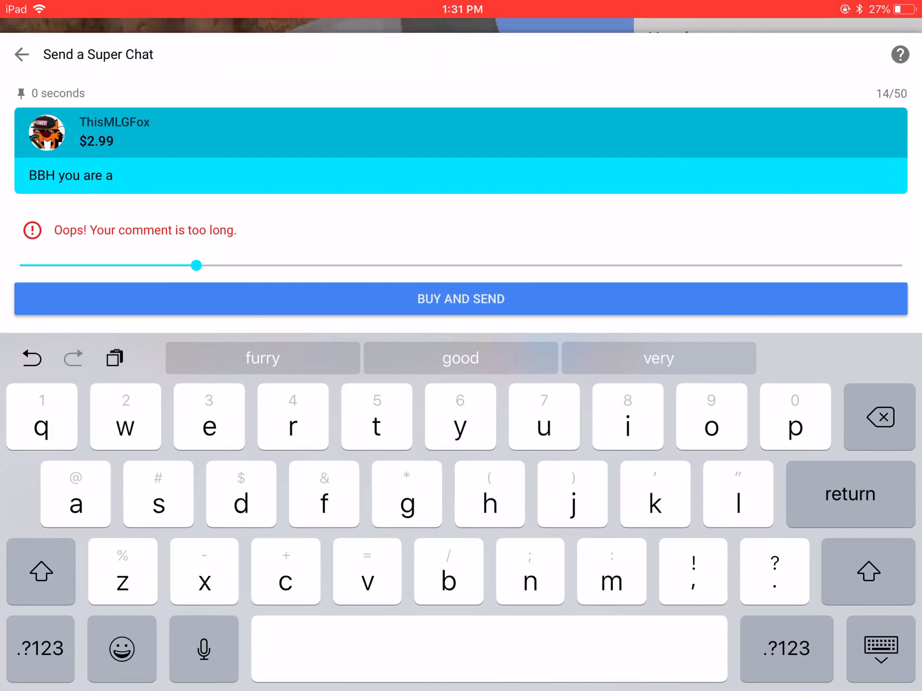
text(fu)
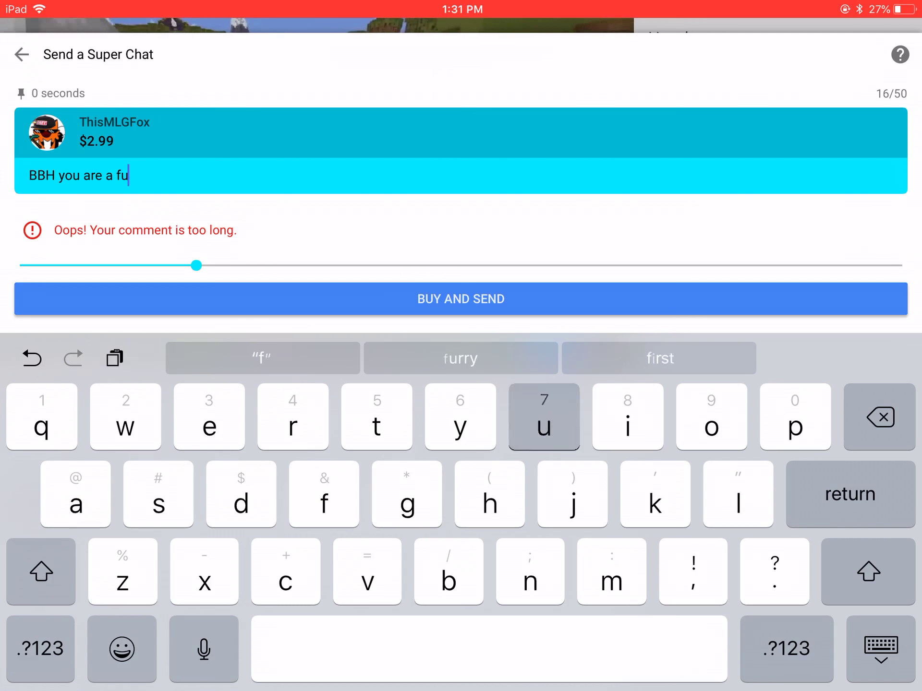
text(rry)
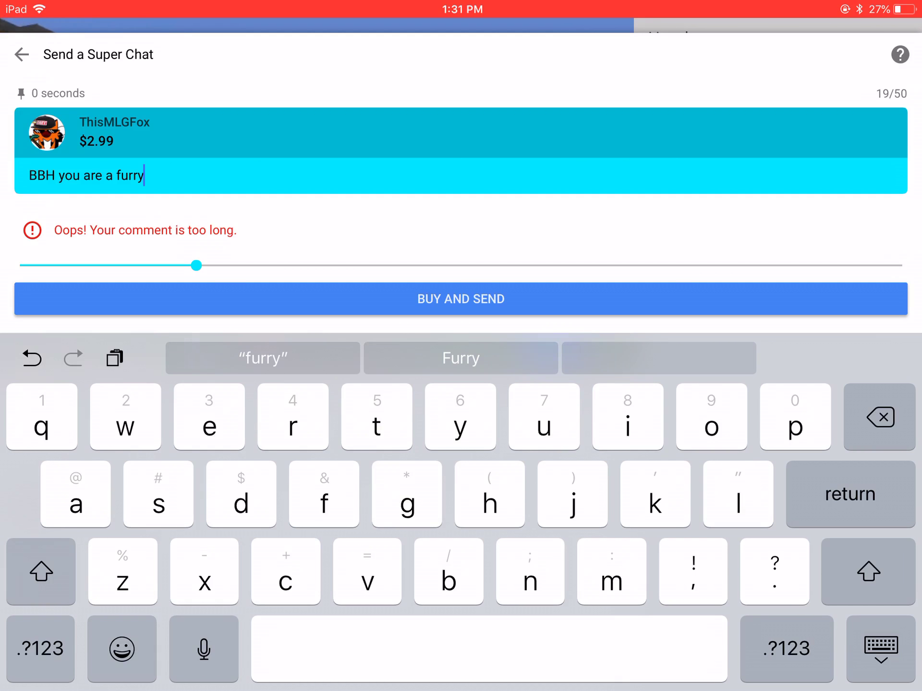
Buy and send the $2.99 'BBH you are a furry' Super Chat, closing the form and success message
click(461, 299)
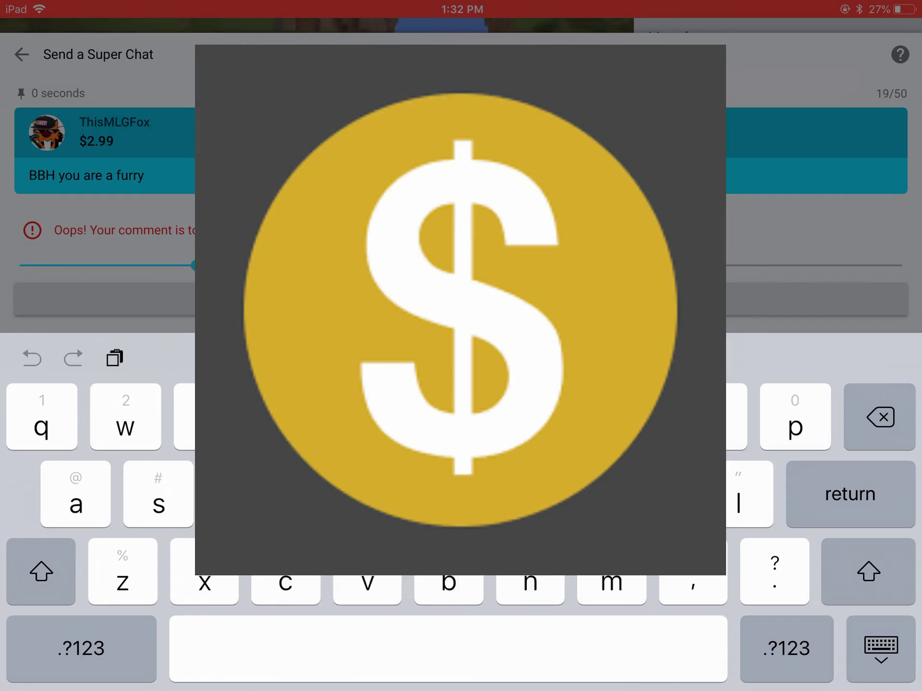
text(np)
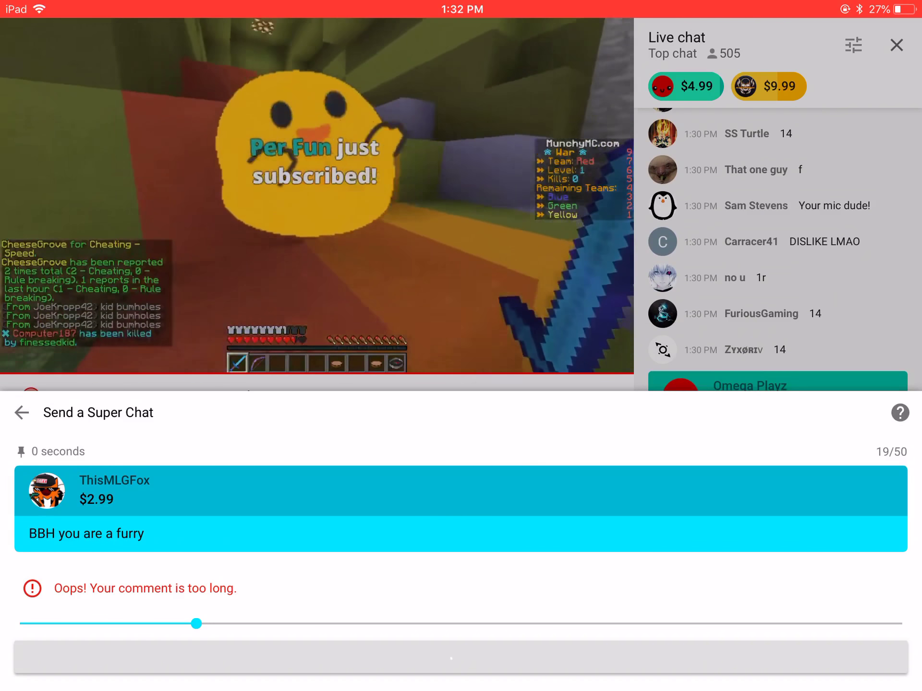
click(20, 412)
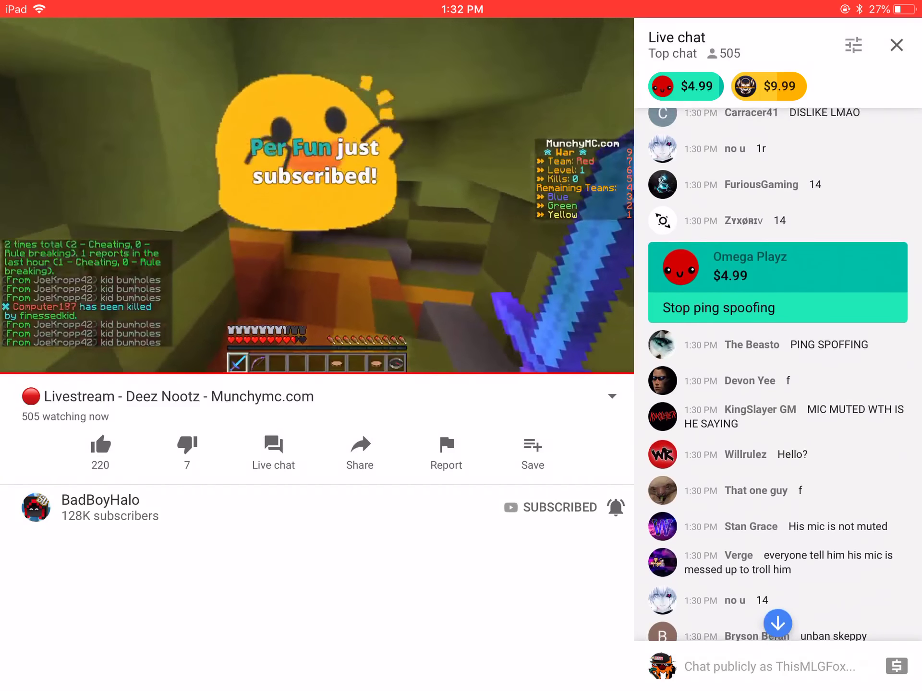
scroll(779, 432, up, 3)
scroll(778, 432, up, 3)
scroll(778, 432, down, 5)
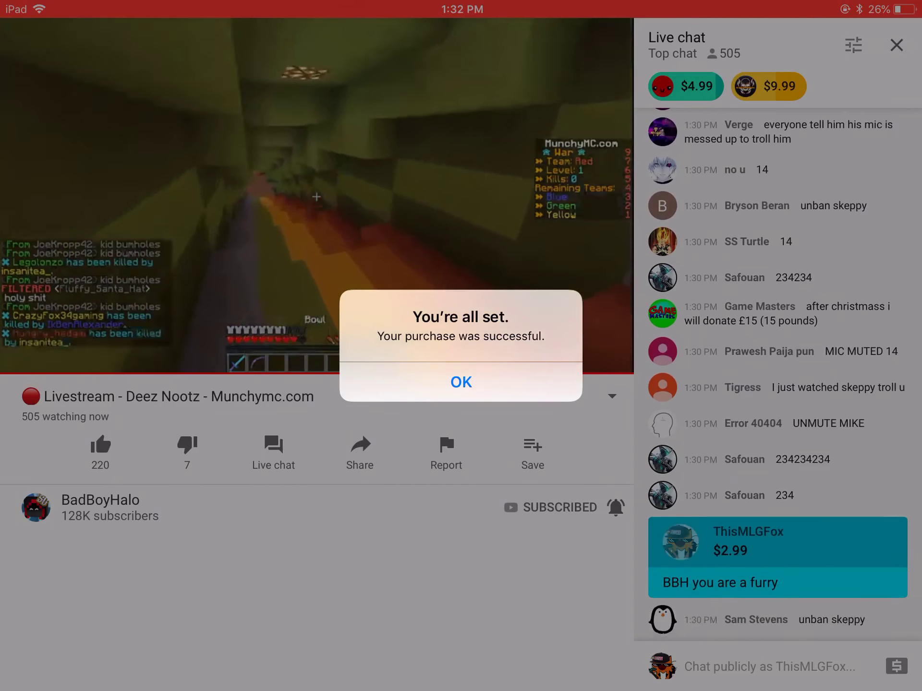
click(461, 381)
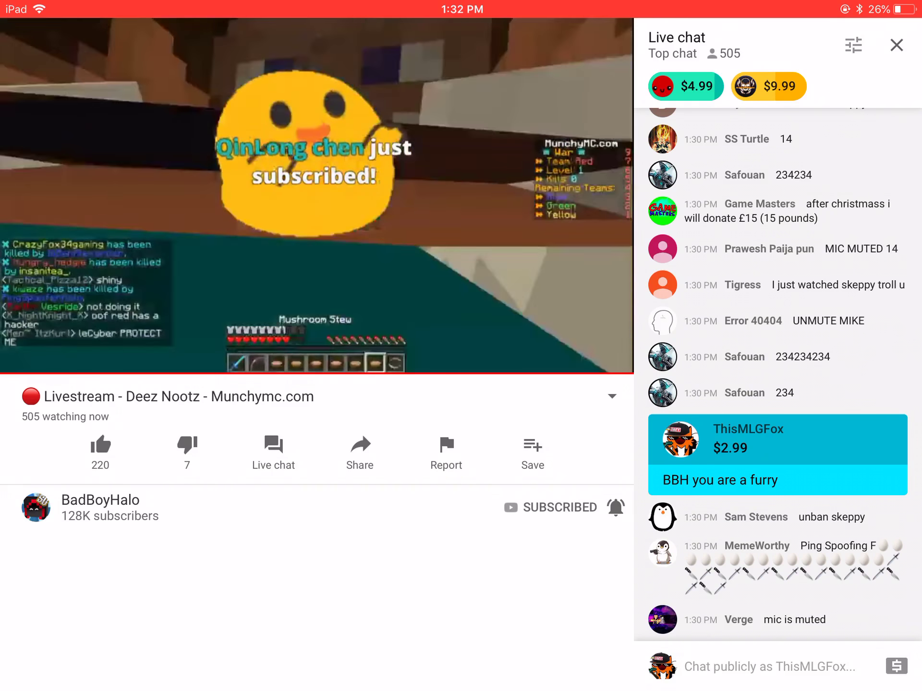